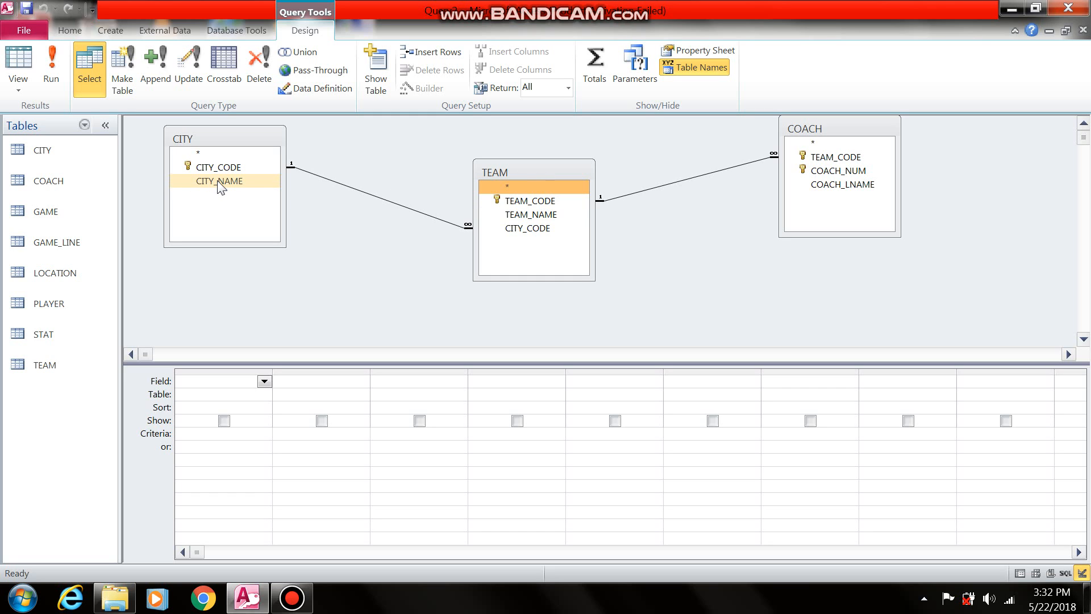
# Move the CITY table closer to TEAM, and add COACH_NUM, COACH_LNAME, TEAM_NAME and CITY_NAME to the query grid
pyautogui.moveTo(232, 139); pyautogui.dragTo(309, 161)
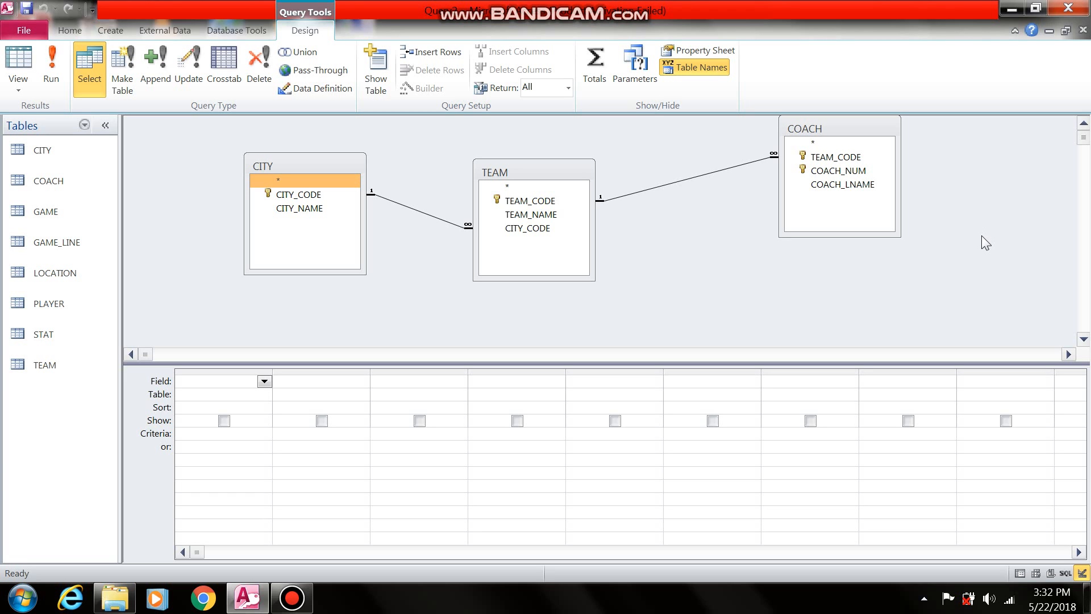
pyautogui.click(873, 183)
pyautogui.click(854, 171)
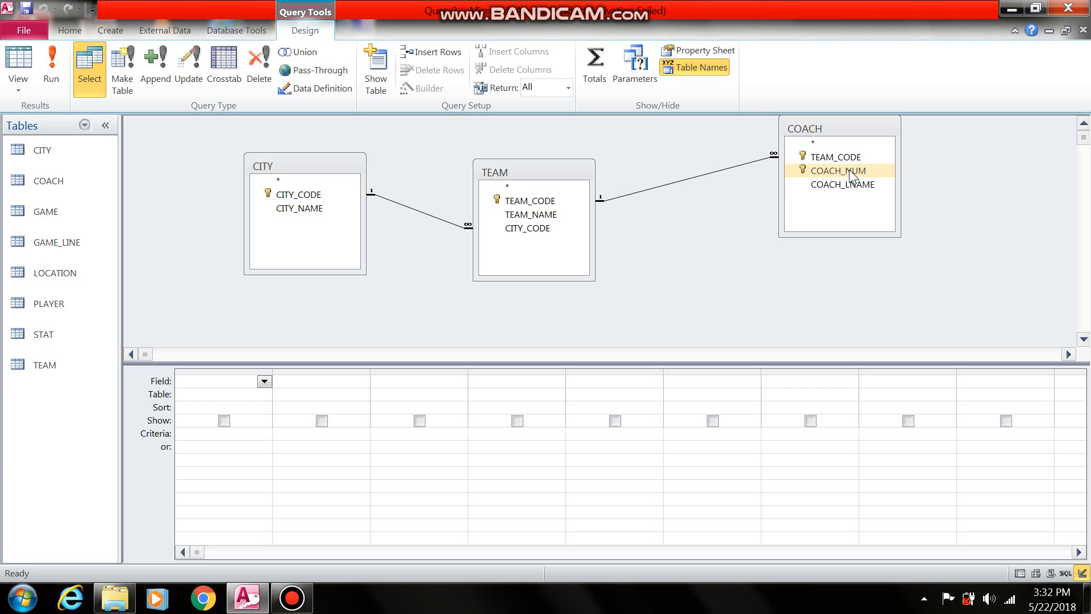
pyautogui.doubleClick(851, 171)
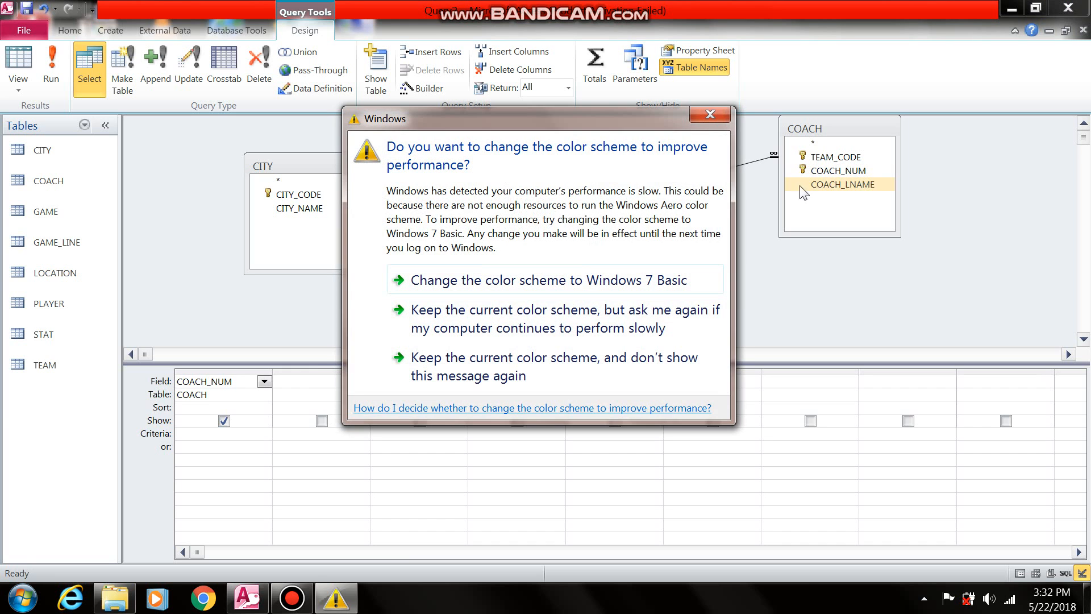
pyautogui.click(727, 116)
pyautogui.click(858, 184)
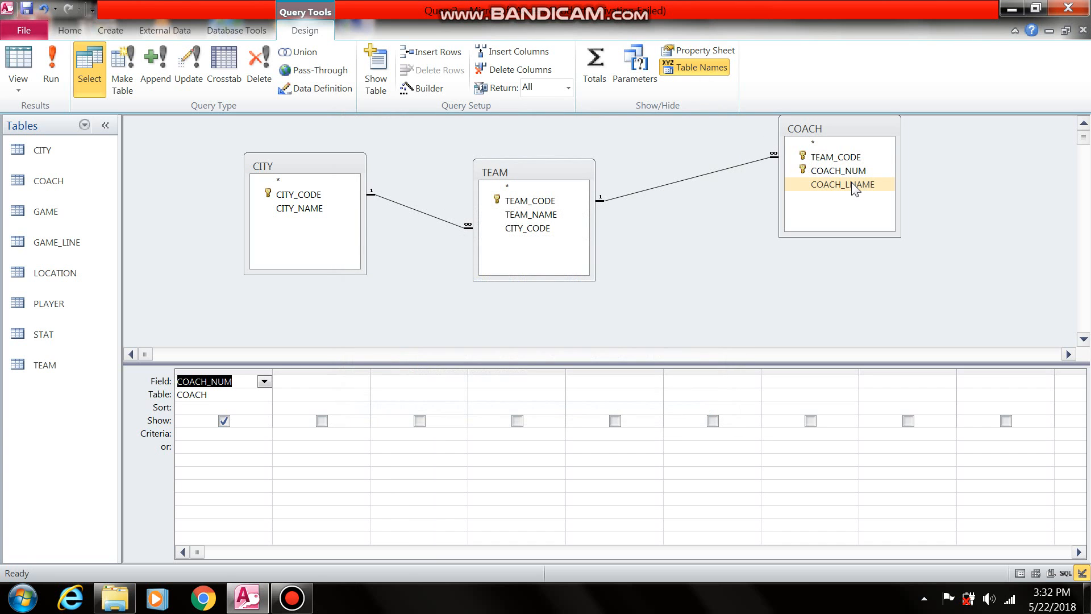
pyautogui.doubleClick(853, 184)
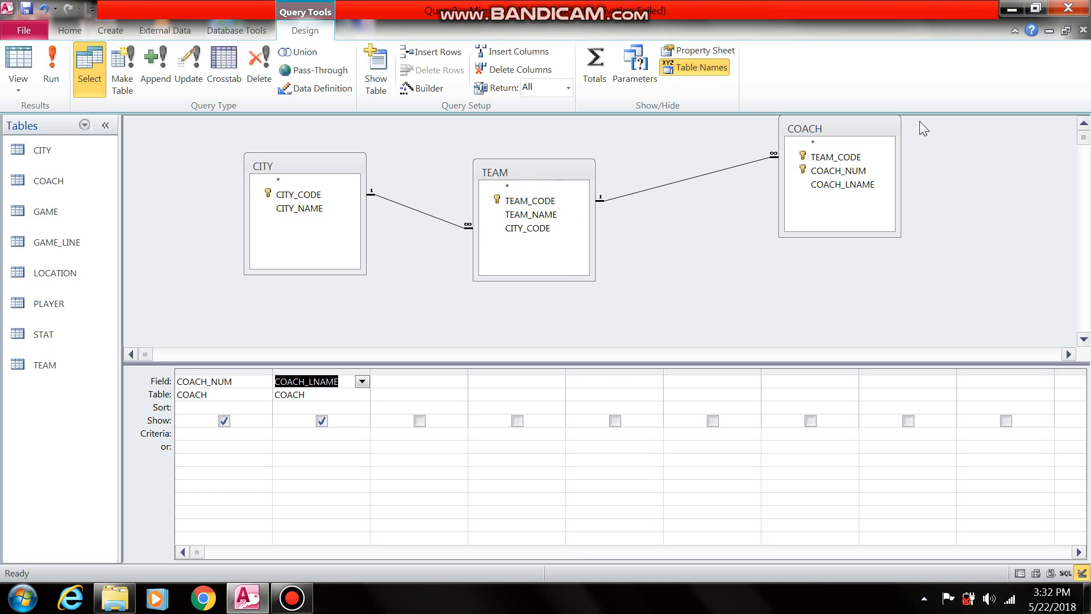
pyautogui.doubleClick(539, 214)
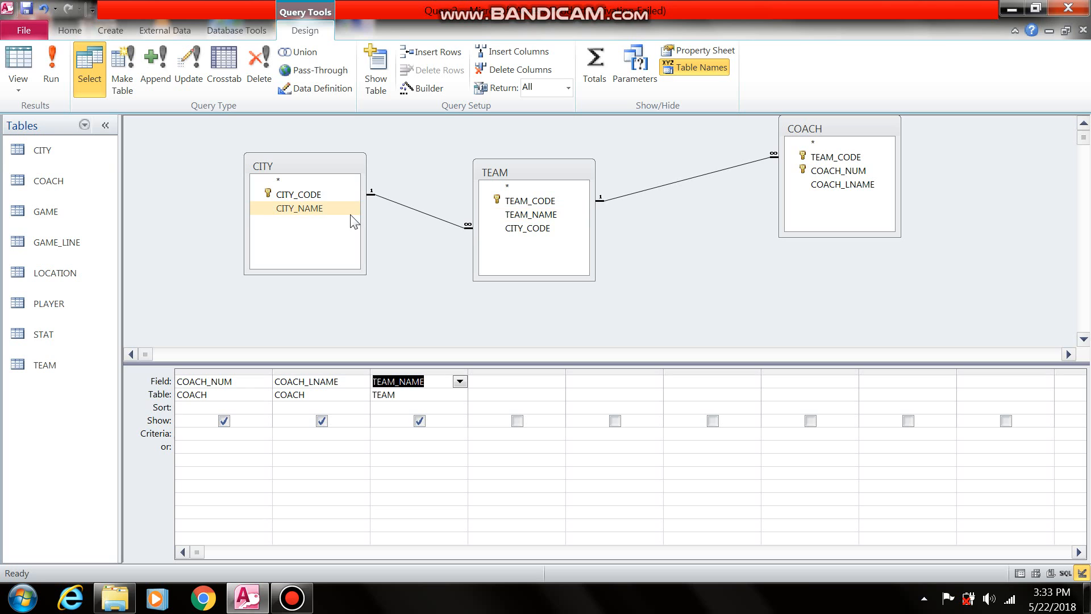
pyautogui.doubleClick(314, 209)
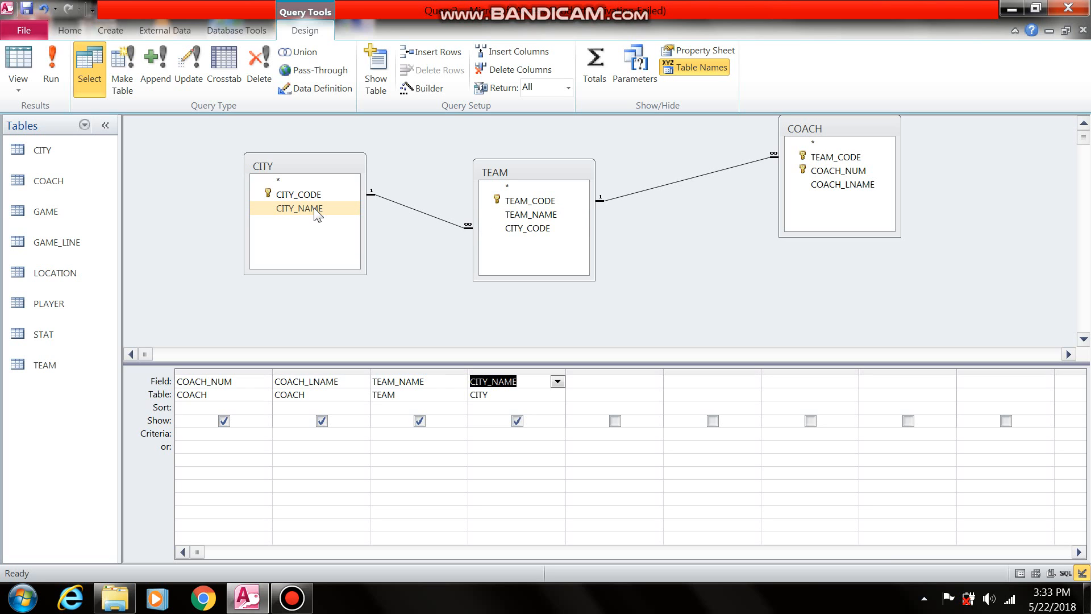
pyautogui.click(235, 435)
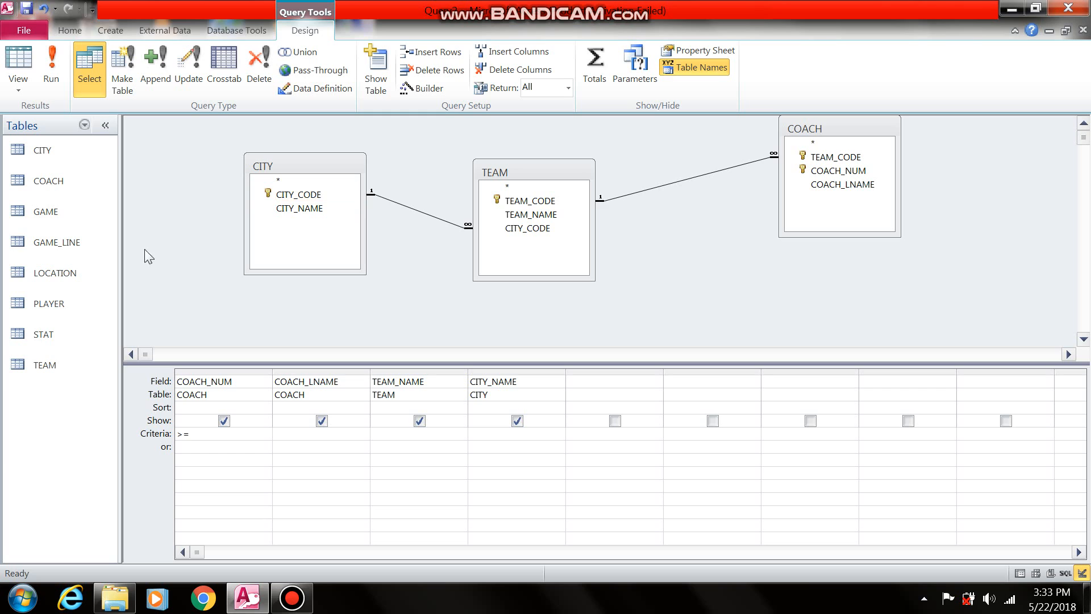
pyautogui.moveTo(198, 436); pyautogui.dragTo(178, 435)
pyautogui.press('BackSpace')
pyautogui.rightClick(184, 433)
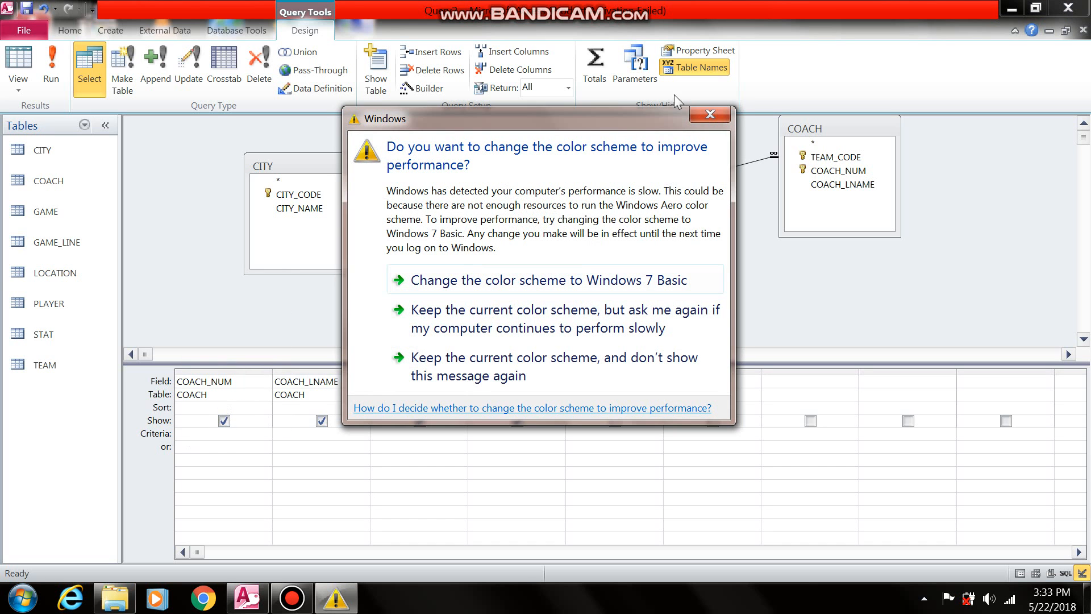
pyautogui.click(710, 114)
pyautogui.rightClick(190, 432)
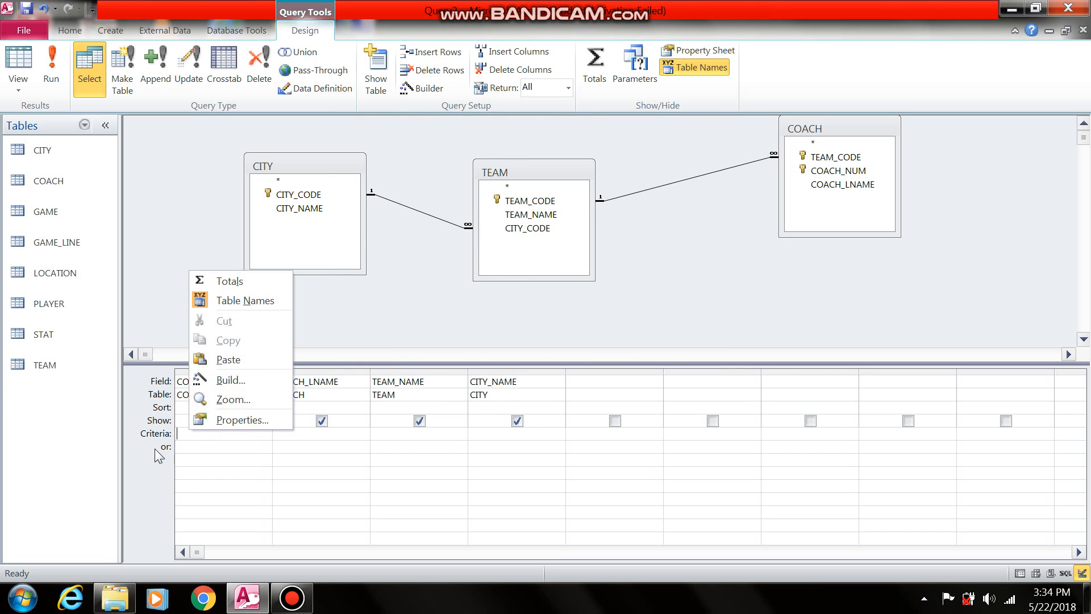
pyautogui.click(183, 434)
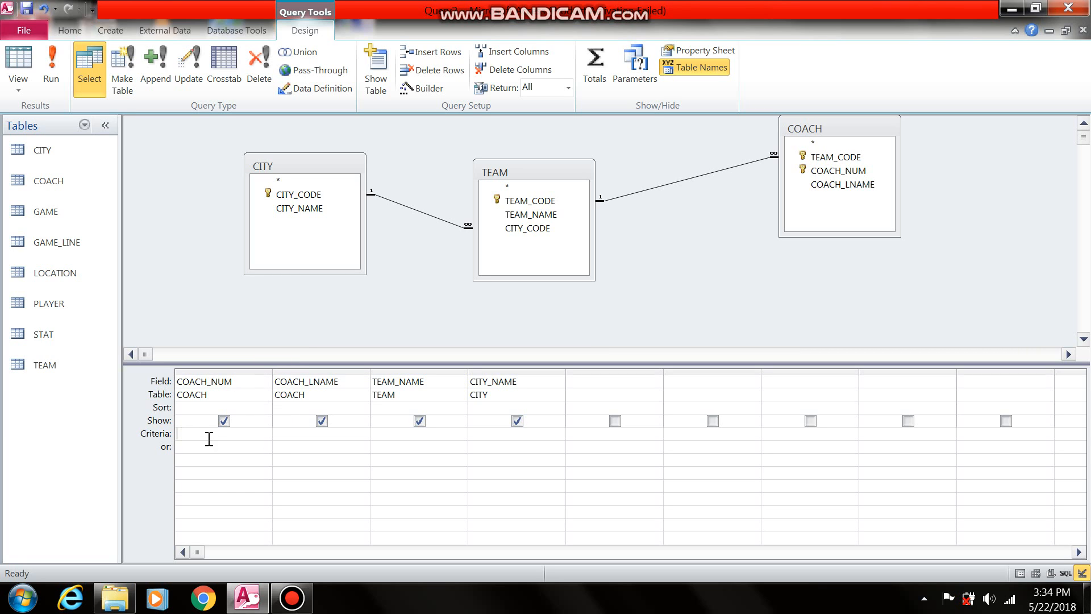
pyautogui.write('i')
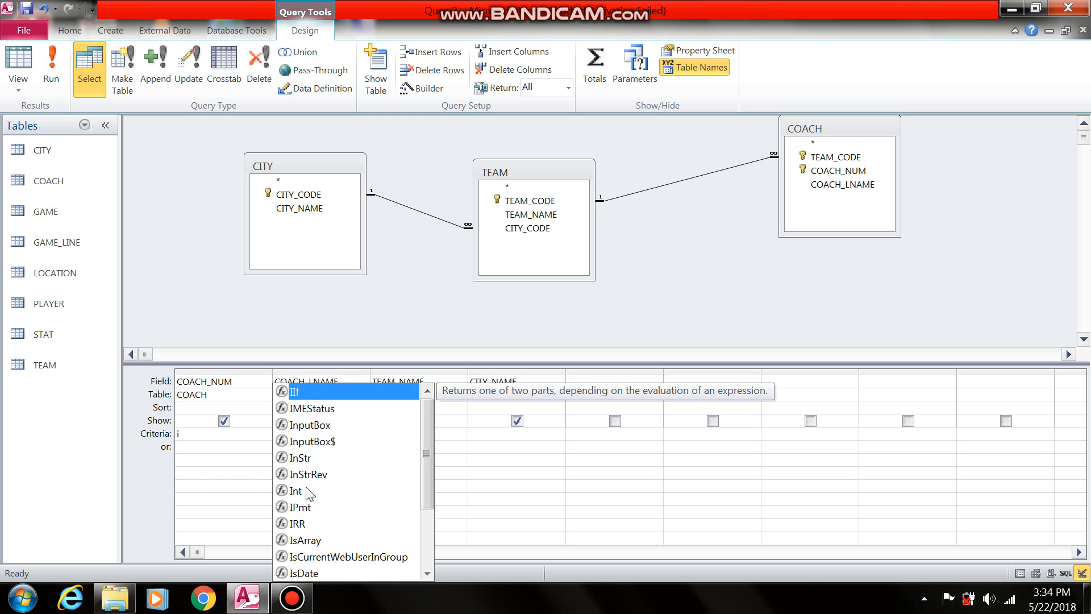
pyautogui.moveTo(427, 451); pyautogui.dragTo(427, 514)
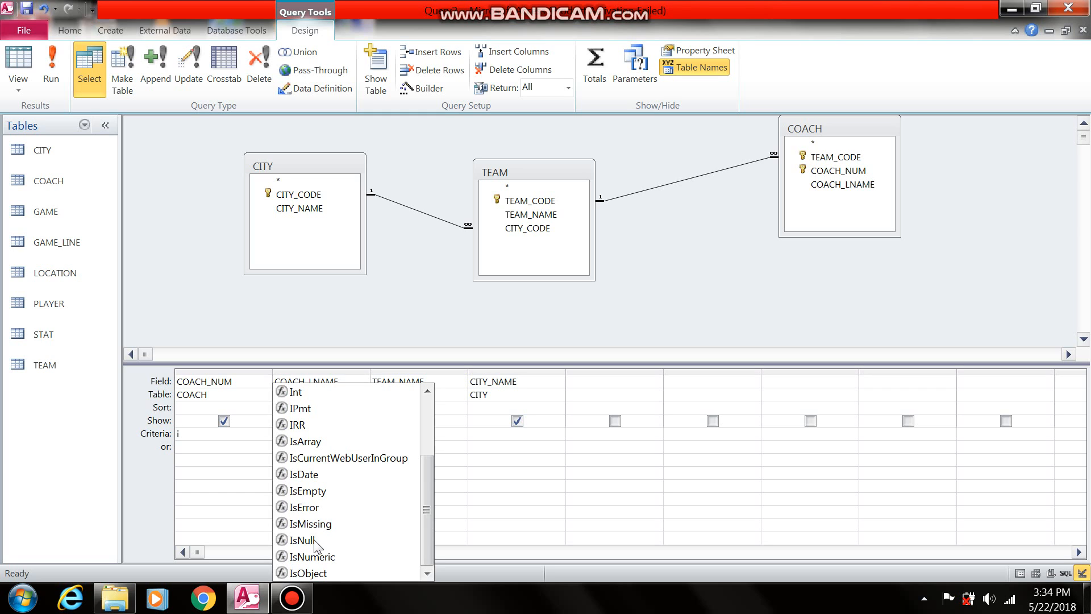
pyautogui.click(215, 435)
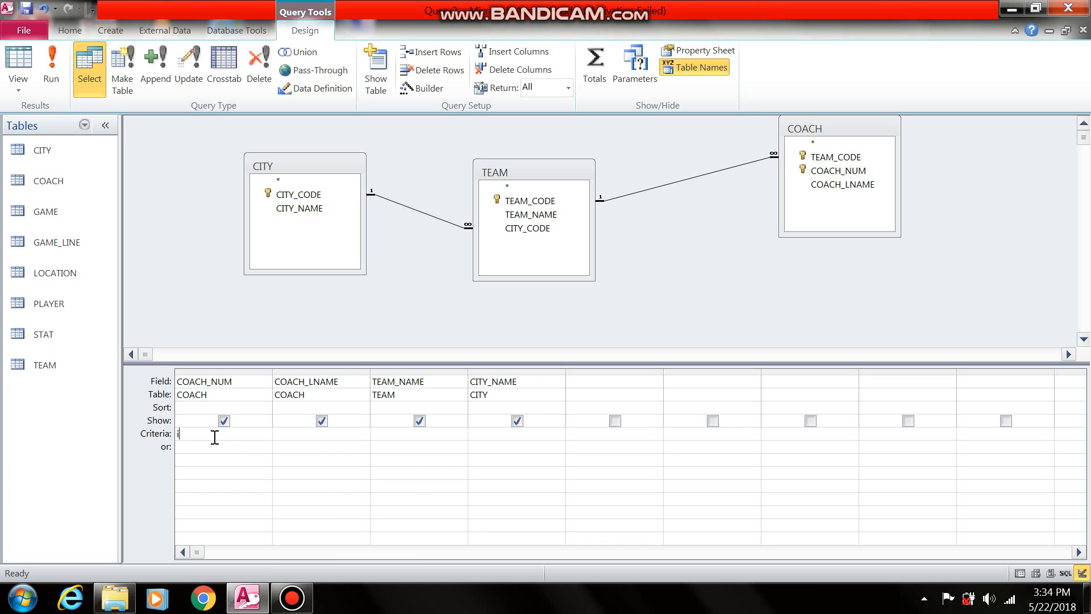
pyautogui.press('BackSpace')
# Set the criterion of the COACH_NUM field to >3
pyautogui.write('>3')
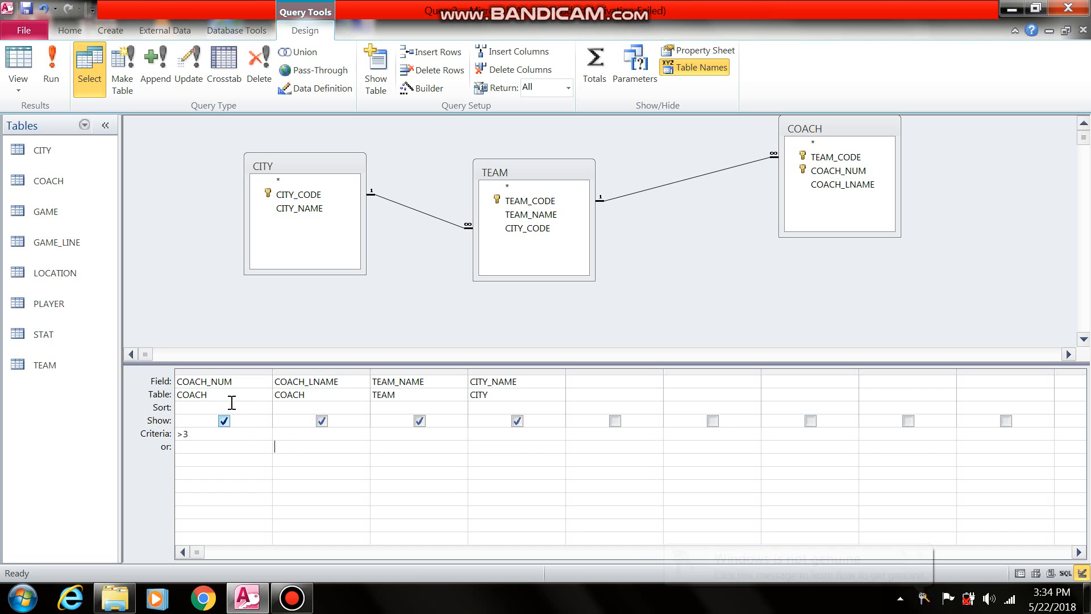
pyautogui.moveTo(196, 432); pyautogui.dragTo(173, 443)
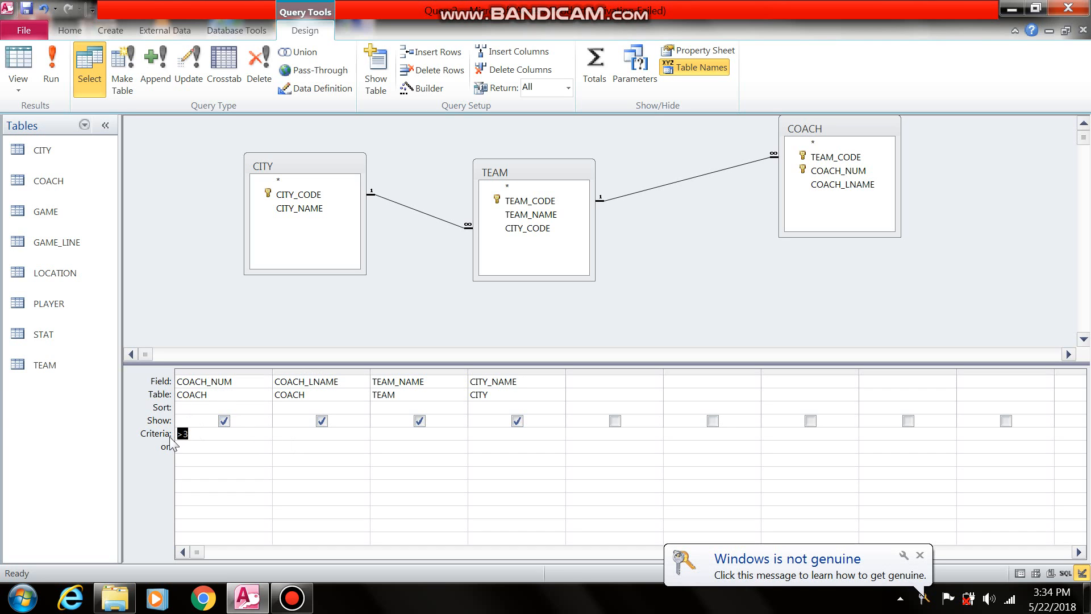
pyautogui.click(312, 445)
pyautogui.click(543, 335)
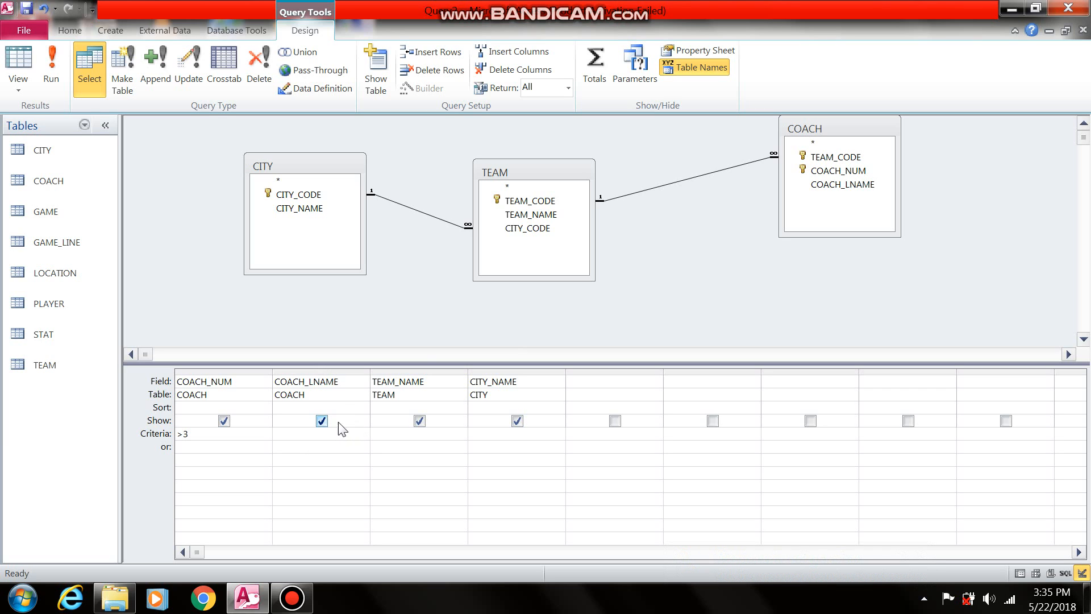
# Sort the query by COACH_LNAME in descending order
pyautogui.click(343, 408)
pyautogui.click(360, 408)
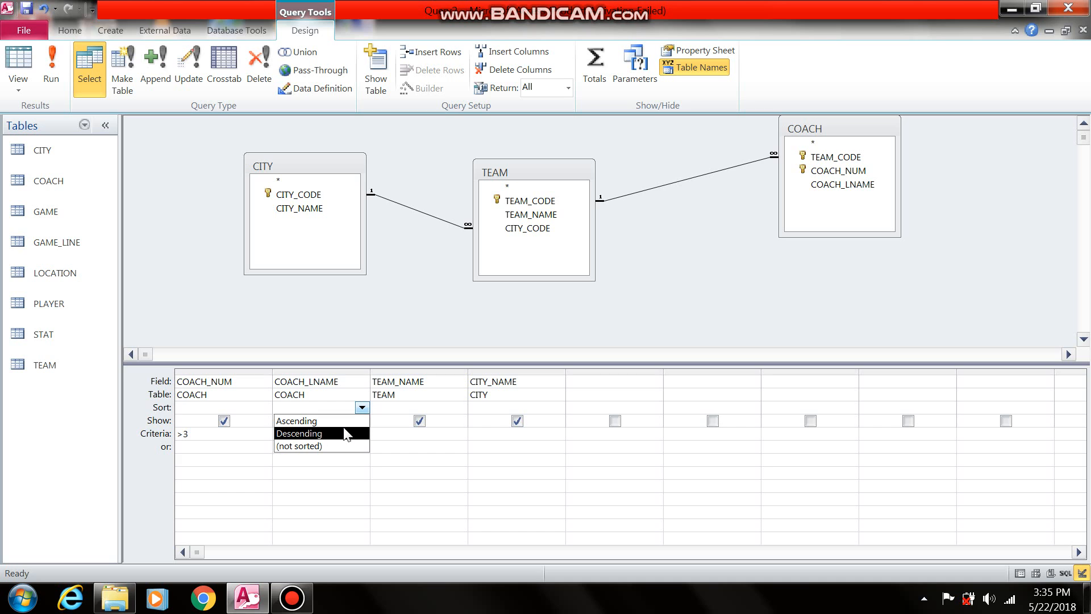
pyautogui.click(345, 433)
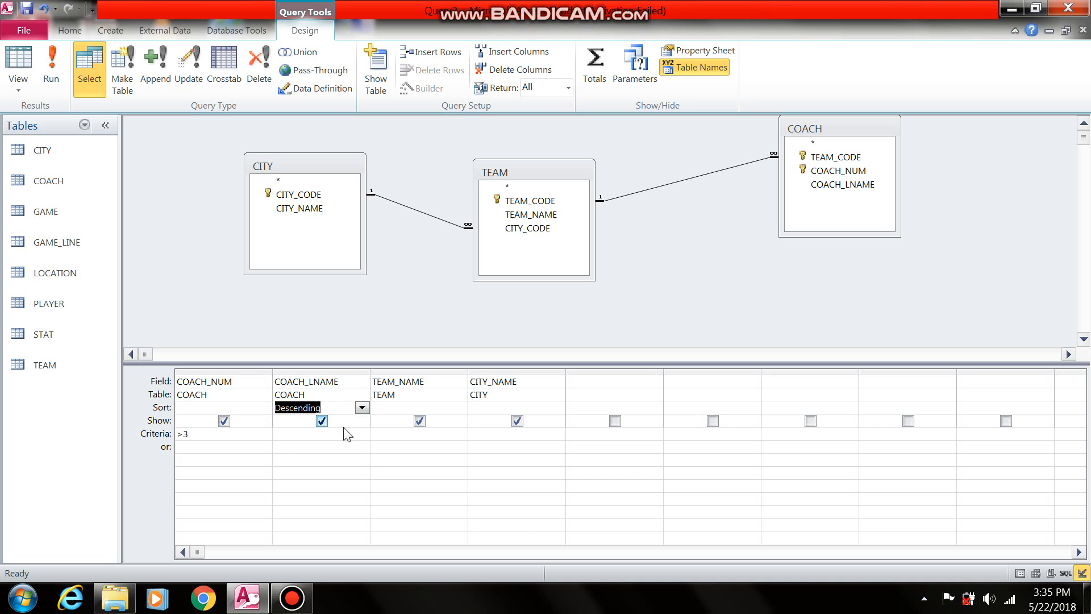
# Show the query results as a datasheet and widen the COACH_NUM column so its full heading fits
pyautogui.click(1020, 574)
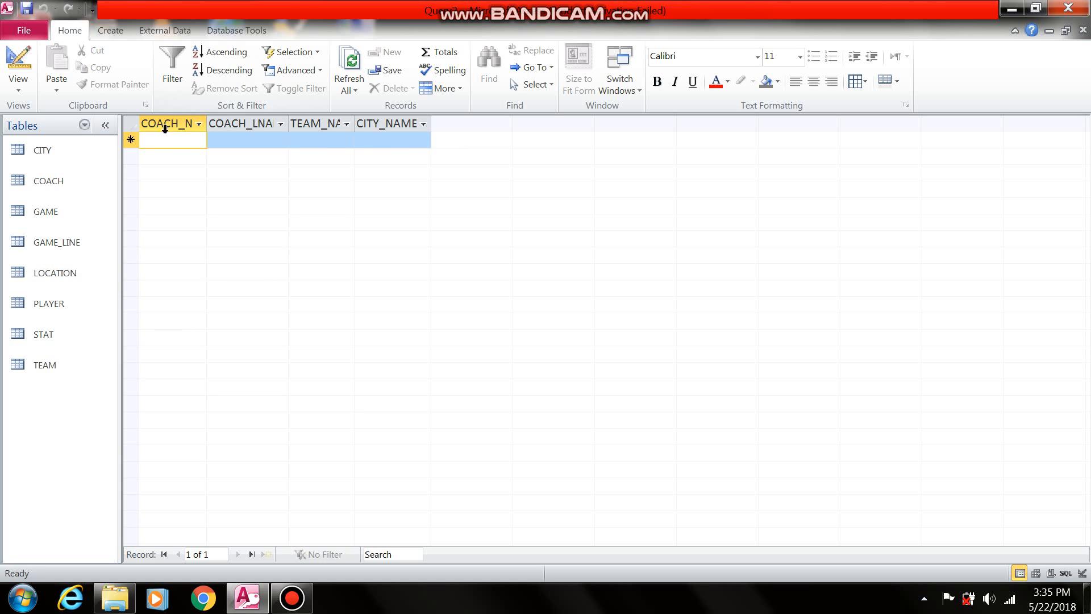
pyautogui.moveTo(206, 124); pyautogui.dragTo(304, 123)
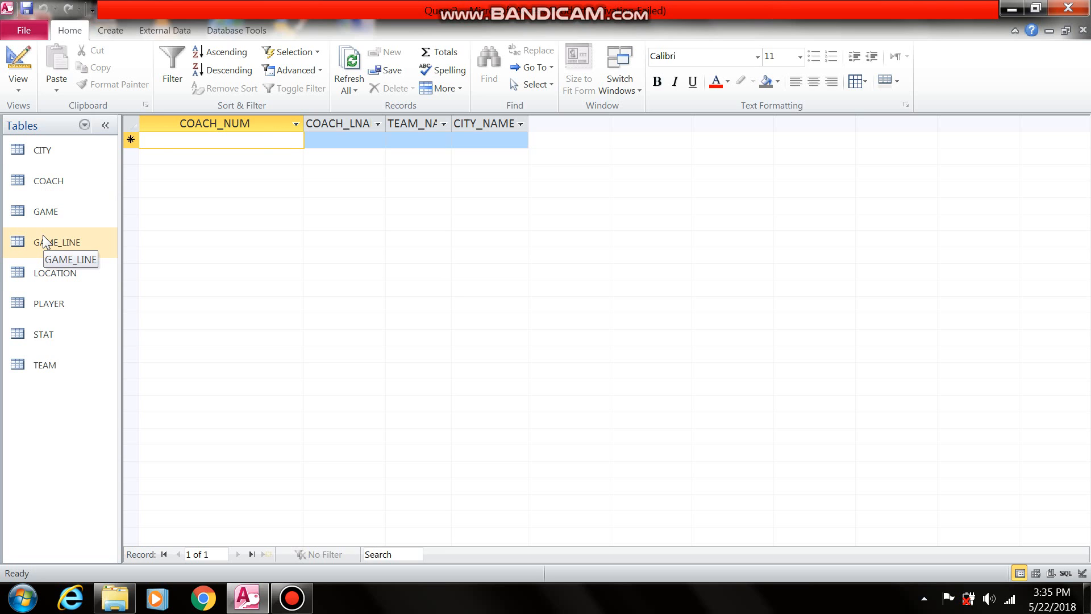
# Check the COACH_NUM values in the COACH table, and close it without saving the layout changes
pyautogui.click(66, 177)
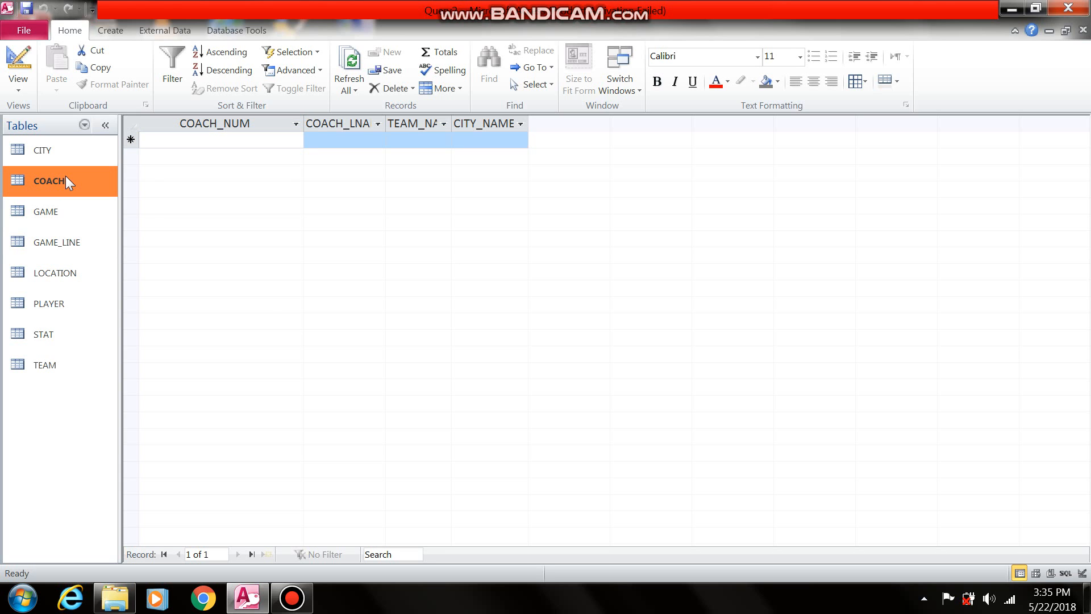
pyautogui.doubleClick(66, 177)
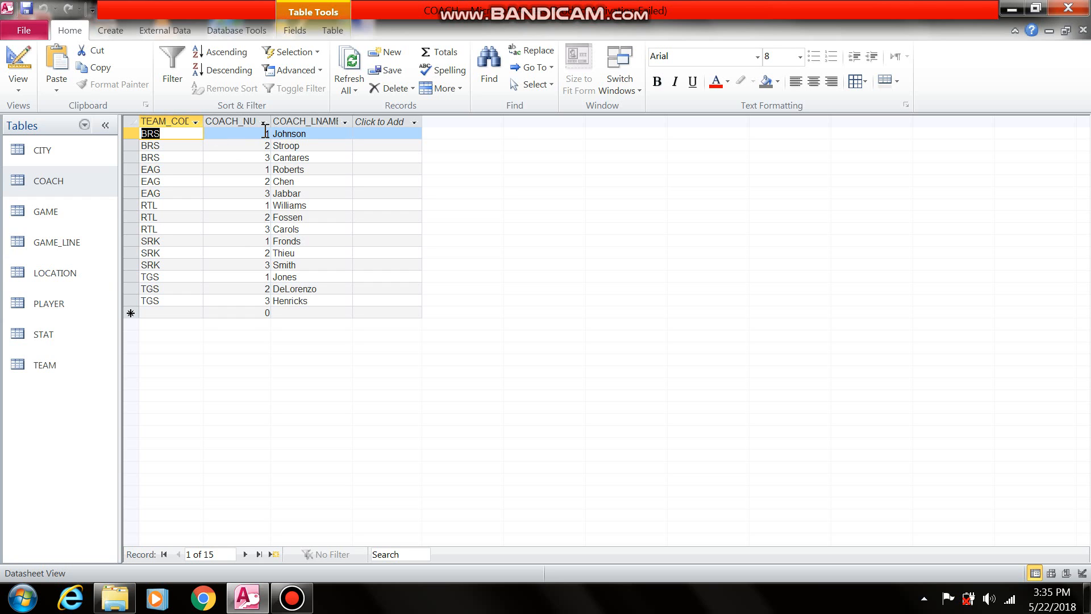
pyautogui.moveTo(271, 121); pyautogui.dragTo(314, 121)
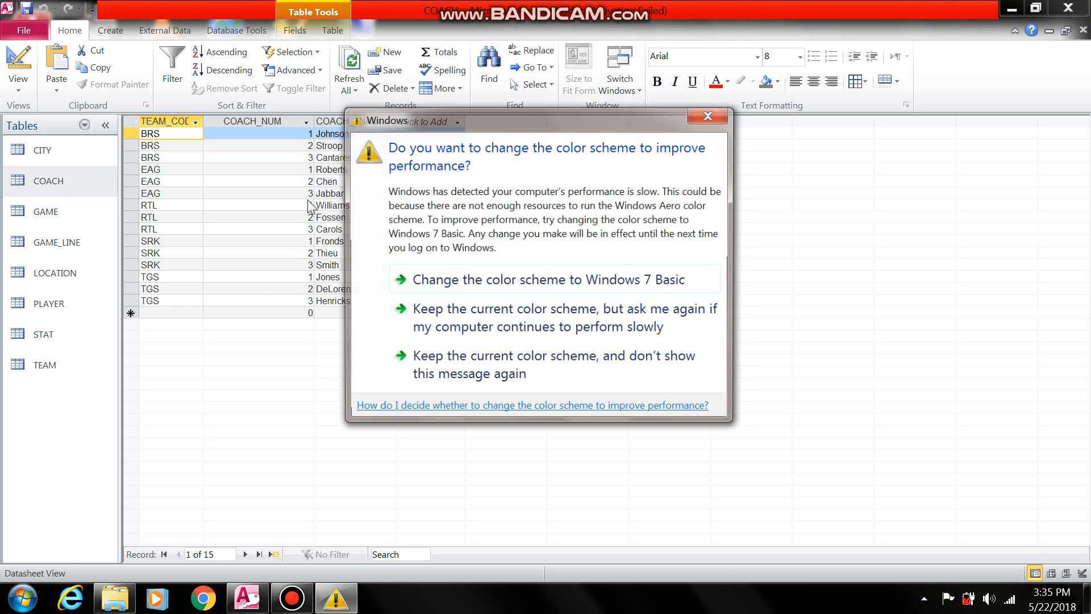
pyautogui.click(699, 117)
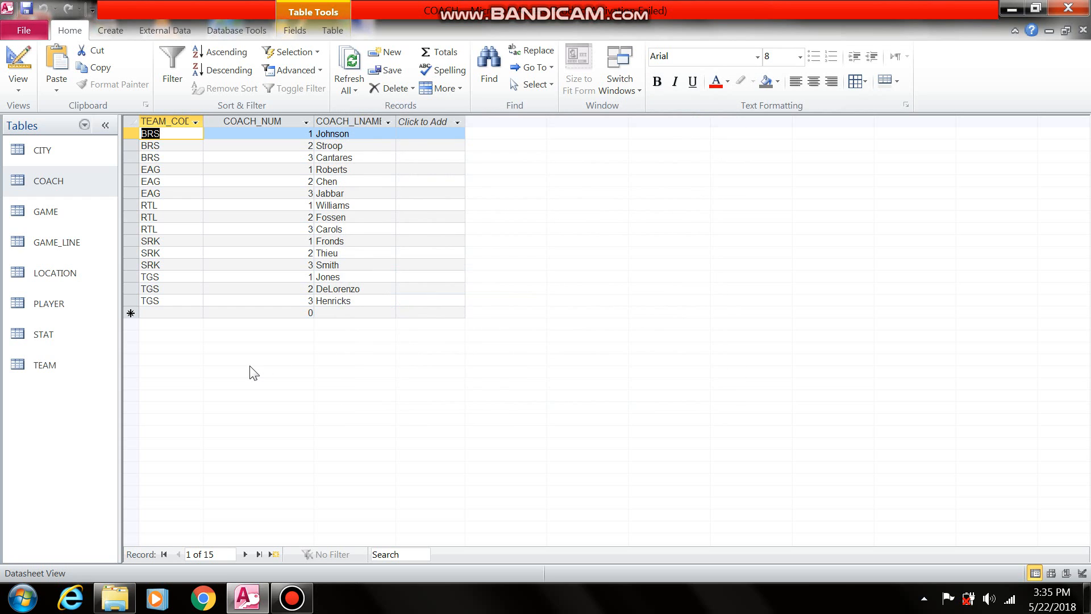
pyautogui.click(1083, 31)
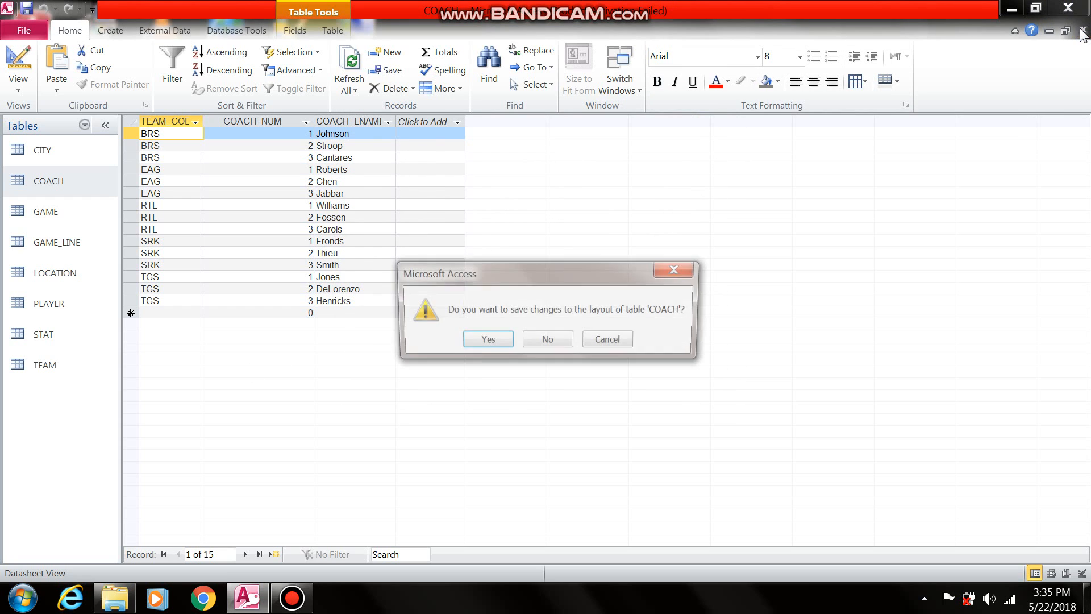
pyautogui.click(549, 342)
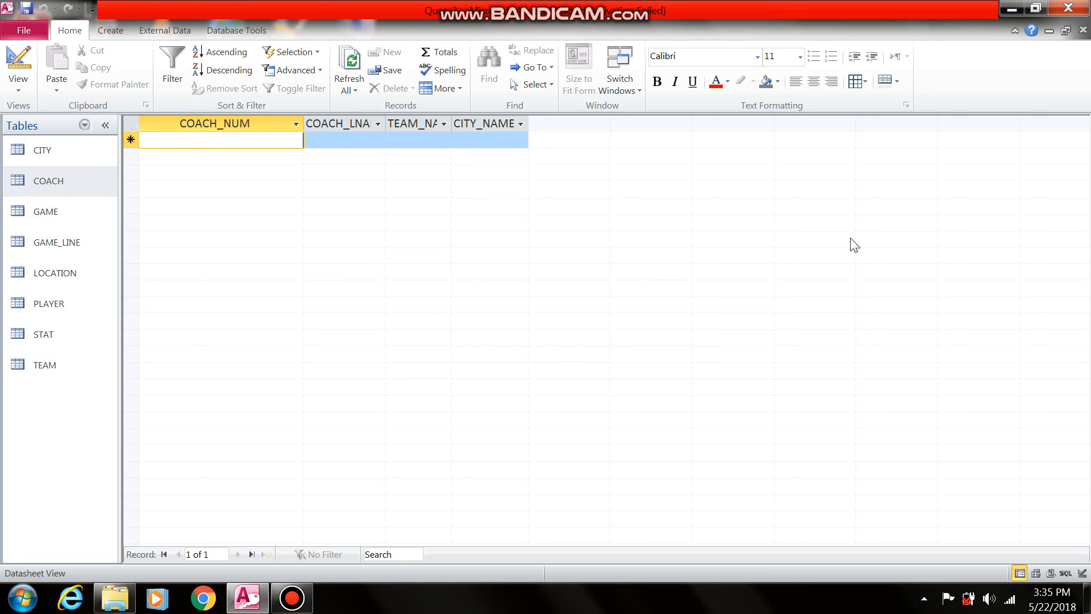
# Change the COACH_NUM criterion in the query design to >2 and show the query results
pyautogui.click(1083, 573)
pyautogui.click(200, 435)
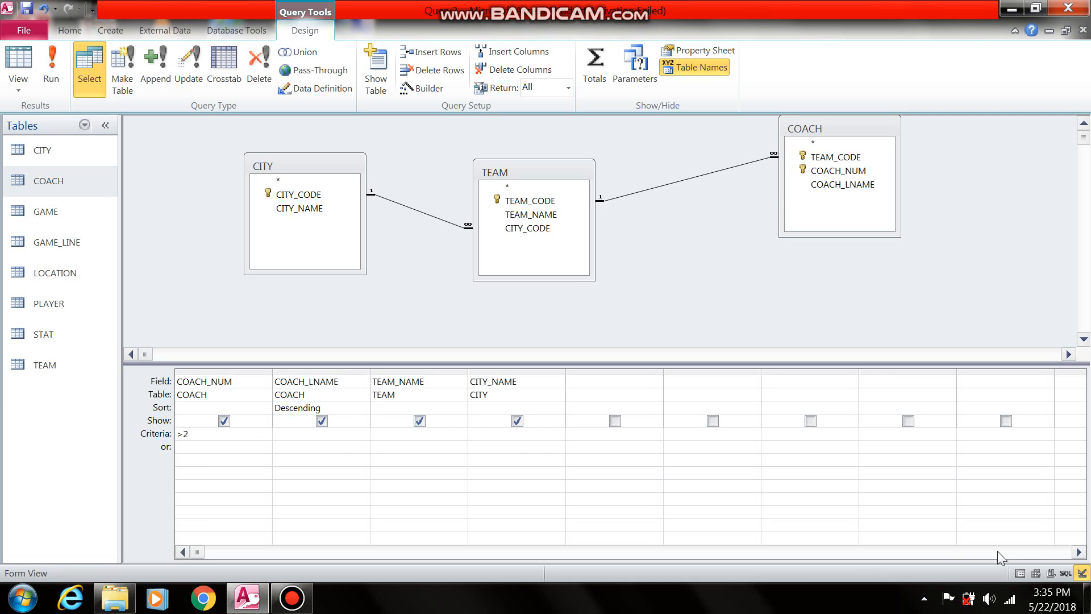
pyautogui.click(1020, 573)
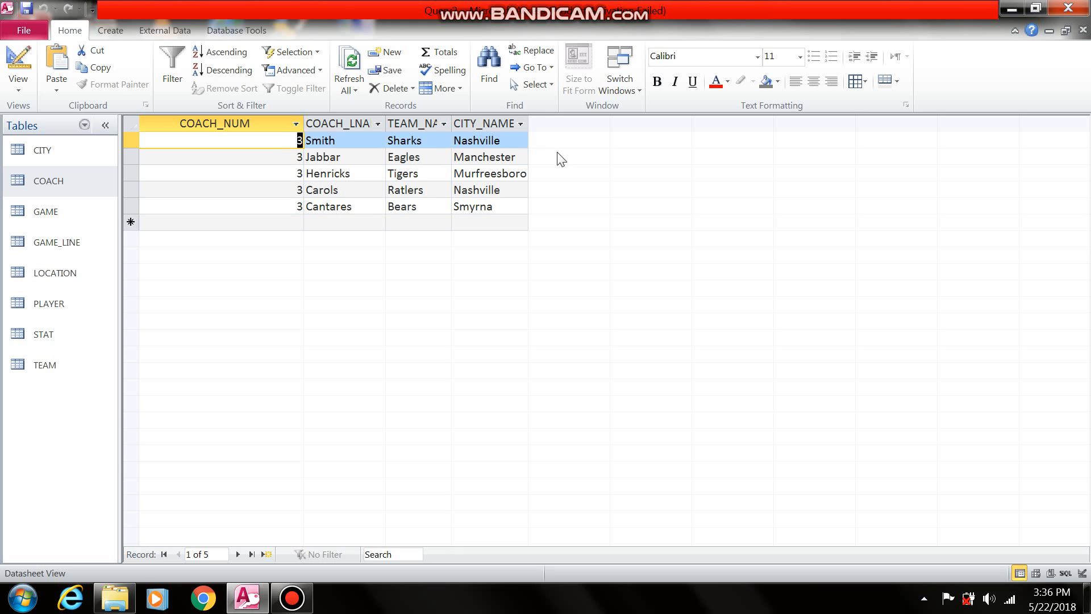
# Examine the query's SQL statement, including its SELECT, FROM, WHERE and ORDER BY clauses
pyautogui.click(1065, 572)
pyautogui.click(464, 325)
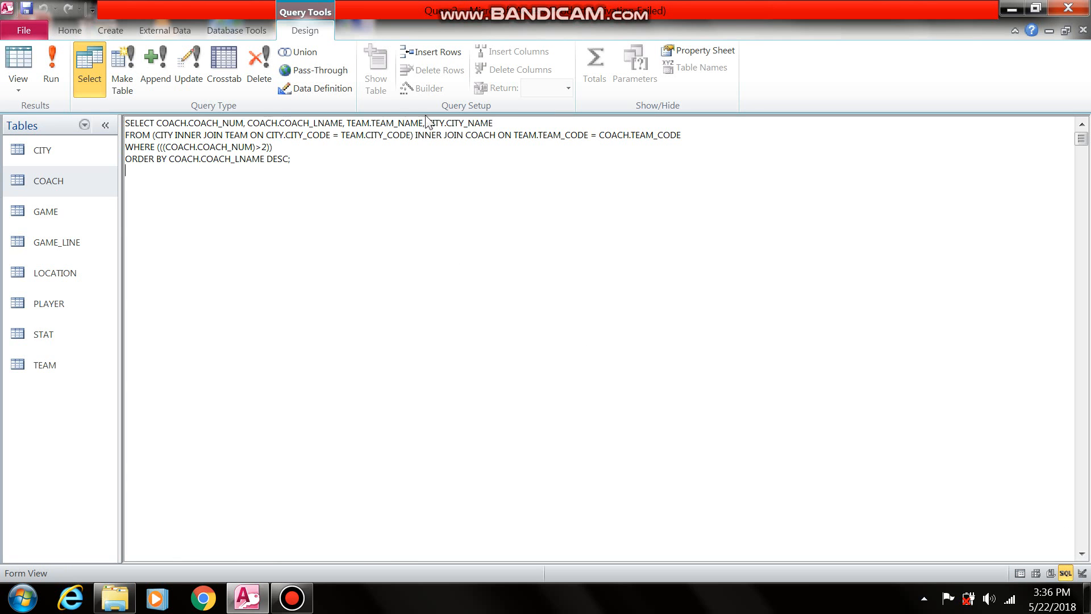
pyautogui.click(498, 123)
pyautogui.click(388, 135)
pyautogui.click(292, 164)
# In the query design, set the TEAM–COACH join to include all TEAM records and only the COACH records with equal joined fields
pyautogui.click(1082, 574)
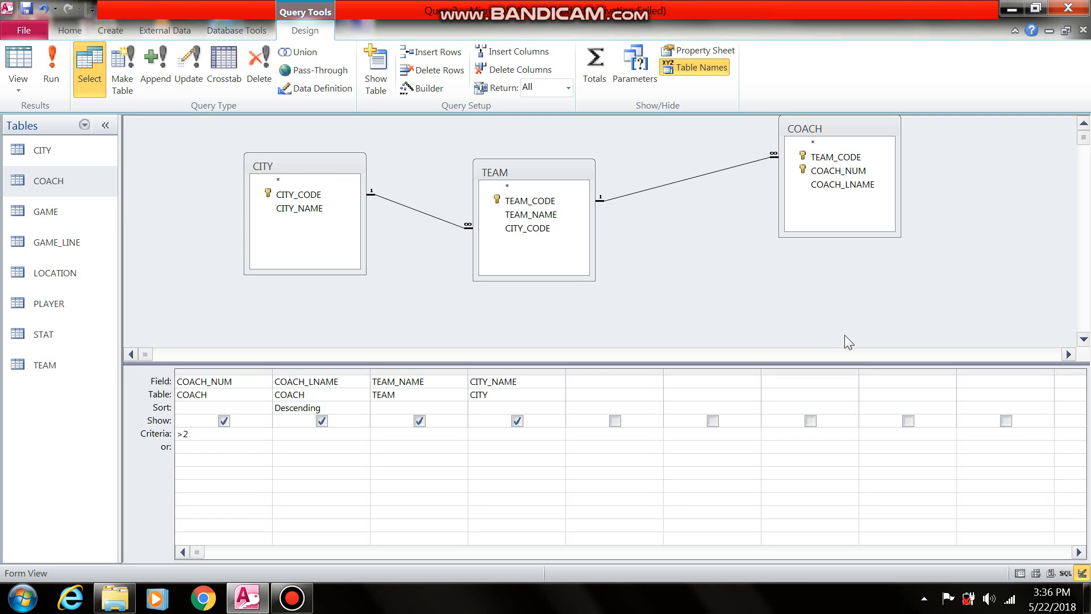
pyautogui.click(679, 181)
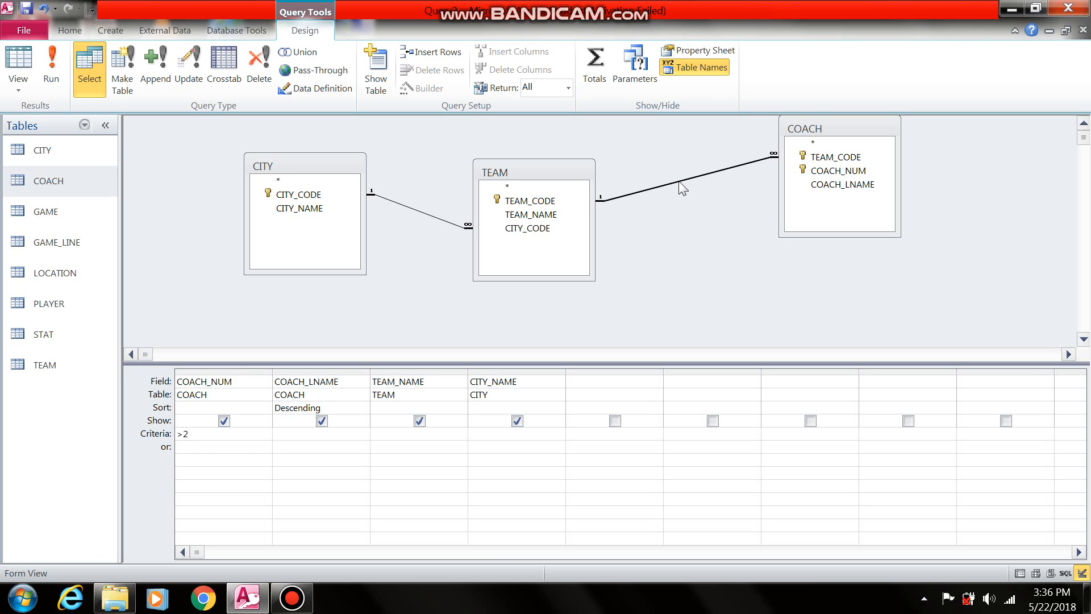
pyautogui.rightClick(682, 187)
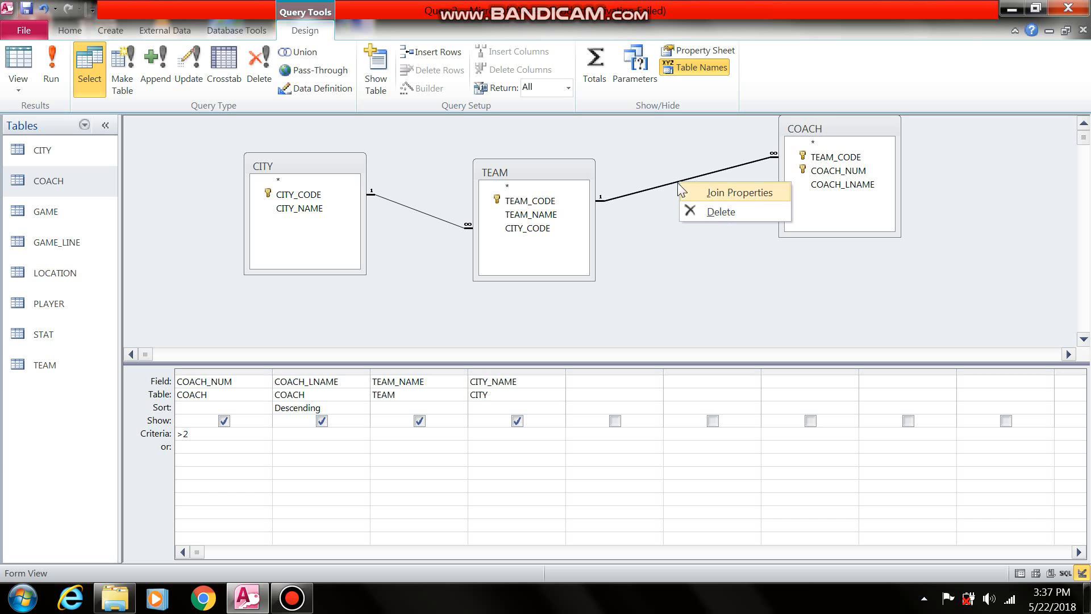
pyautogui.click(708, 193)
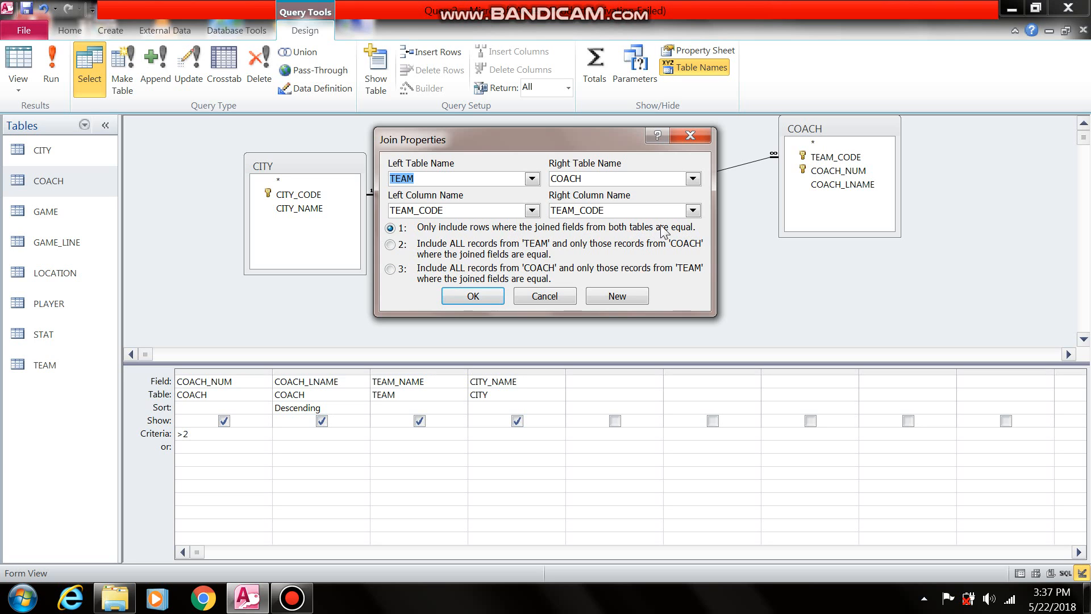
pyautogui.click(390, 244)
pyautogui.click(471, 296)
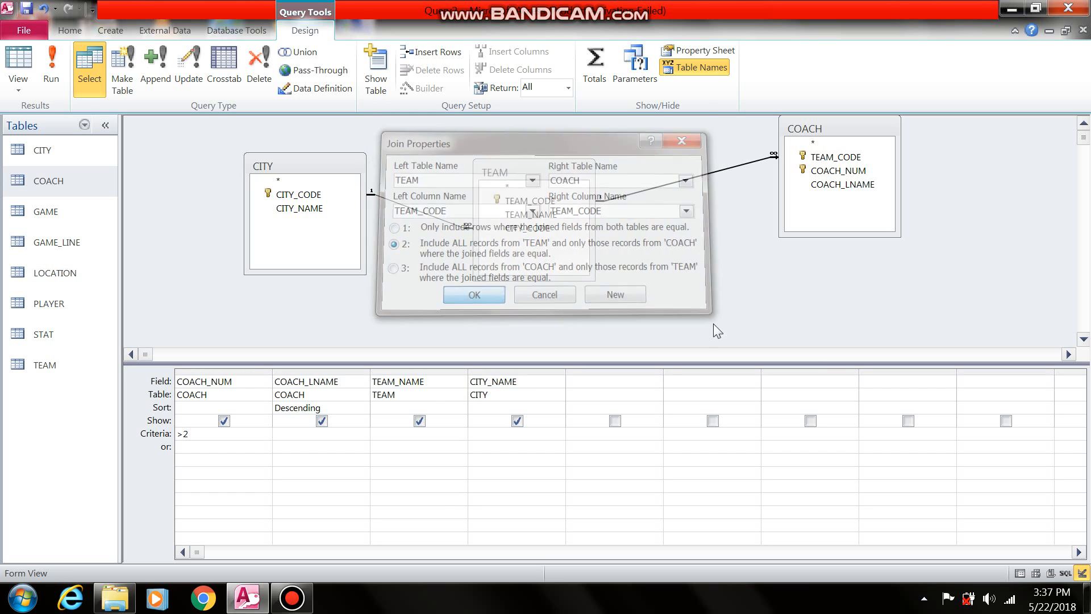
# Check the query results produced with the changed TEAM–COACH join, and return to the query design
pyautogui.click(1020, 574)
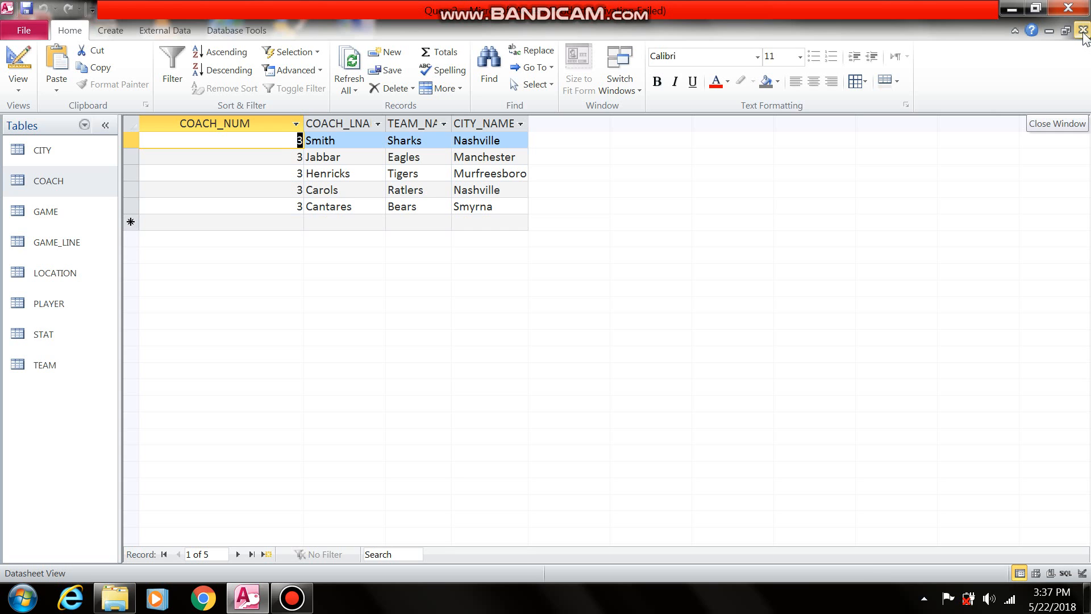
pyautogui.click(1082, 573)
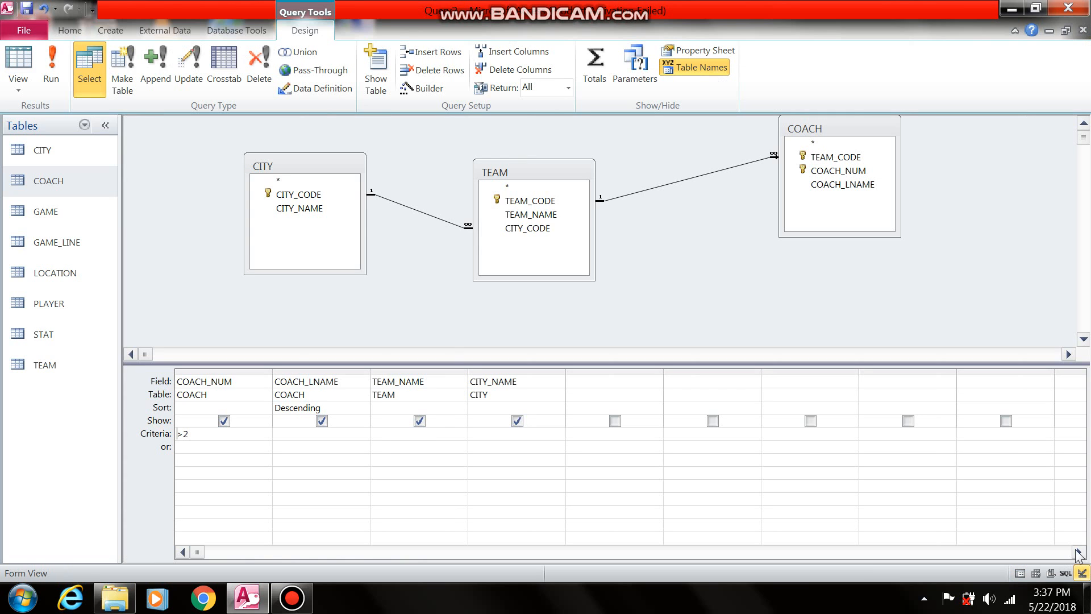
# Delete the join between the TEAM and COACH tables in the query design, and show the query results
pyautogui.click(658, 189)
pyautogui.press('Delete')
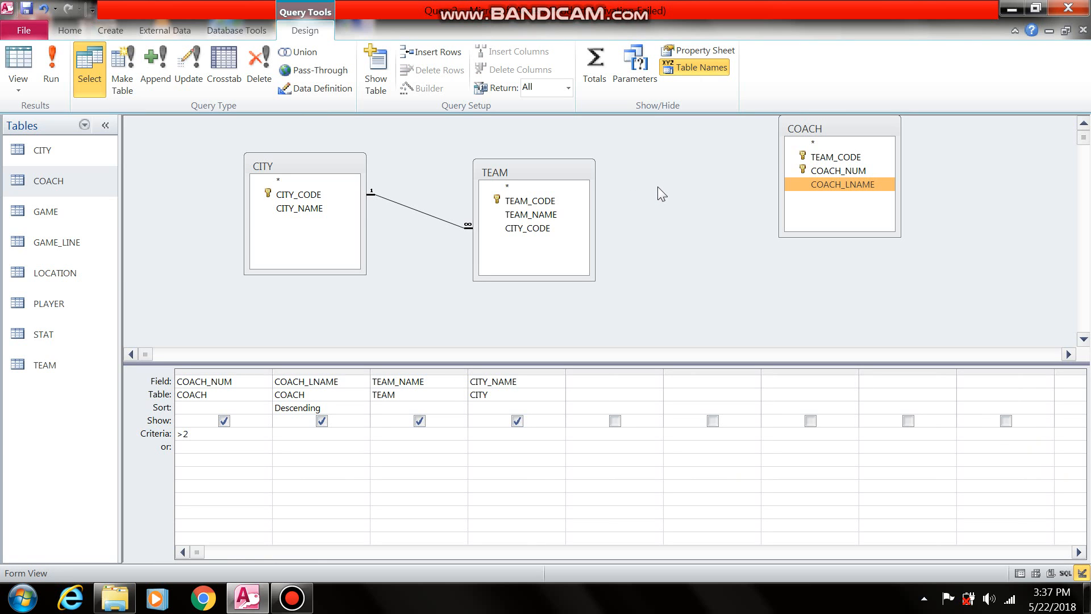
pyautogui.click(1019, 573)
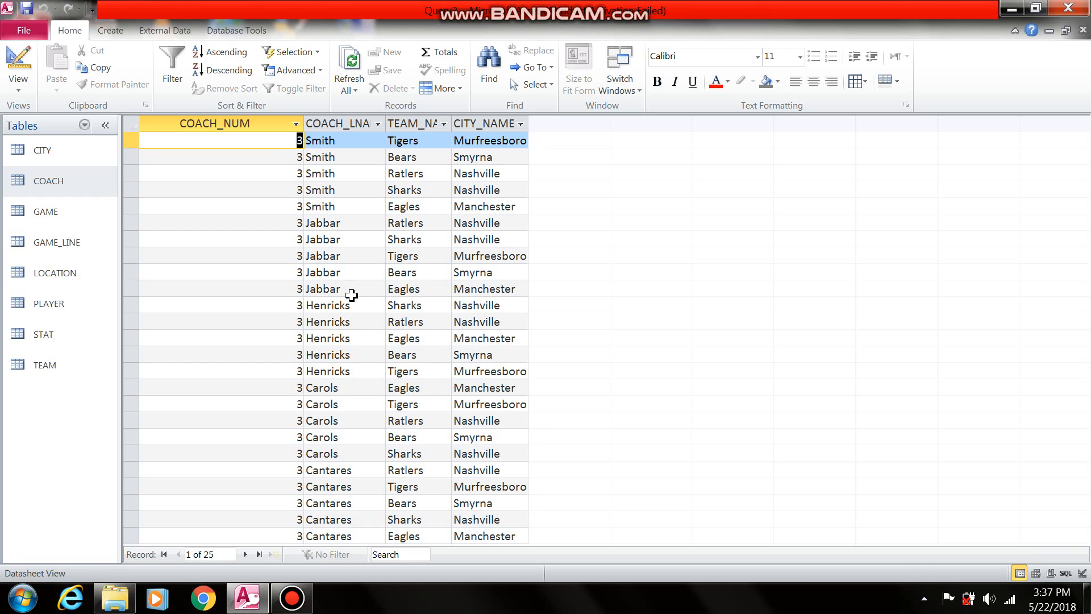
# Examine the coach, team and city combinations in the results, and return to the query design, dismissing the Windows color scheme prompt
pyautogui.doubleClick(298, 140)
pyautogui.click(339, 206)
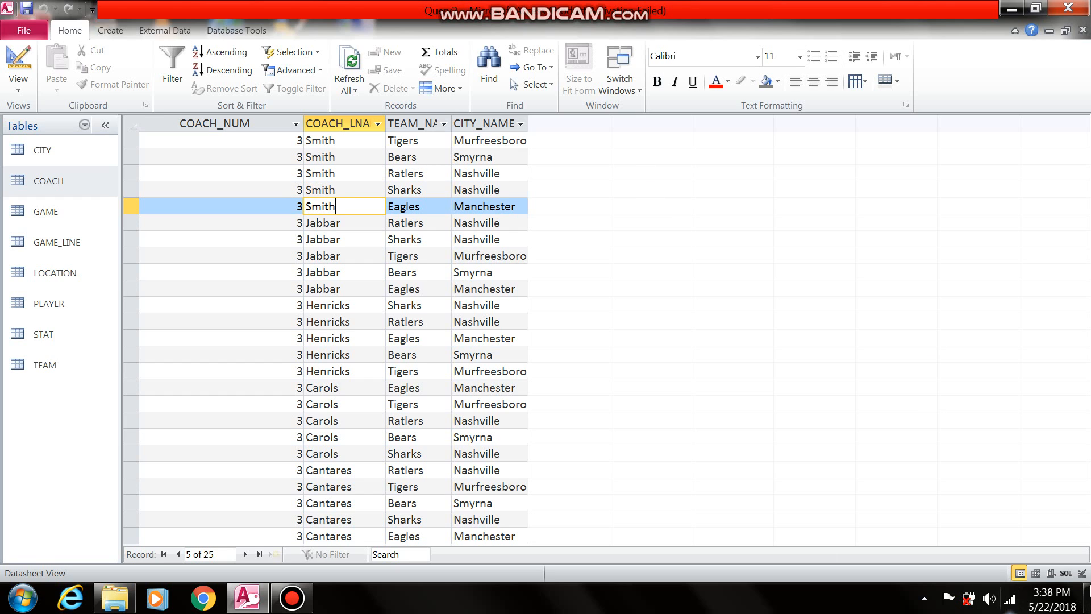
pyautogui.click(1082, 573)
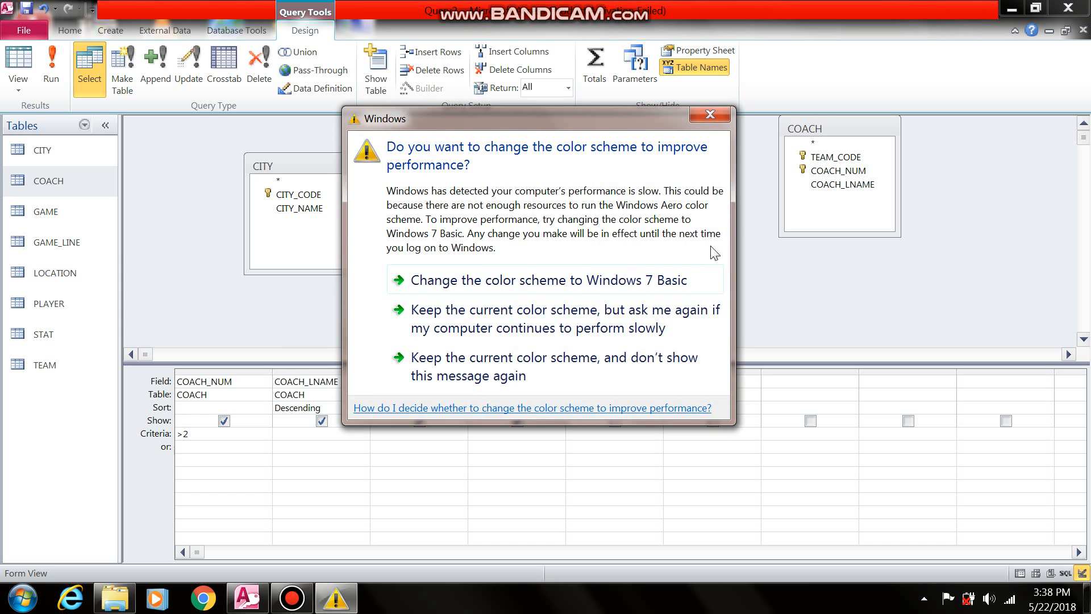
pyautogui.click(711, 116)
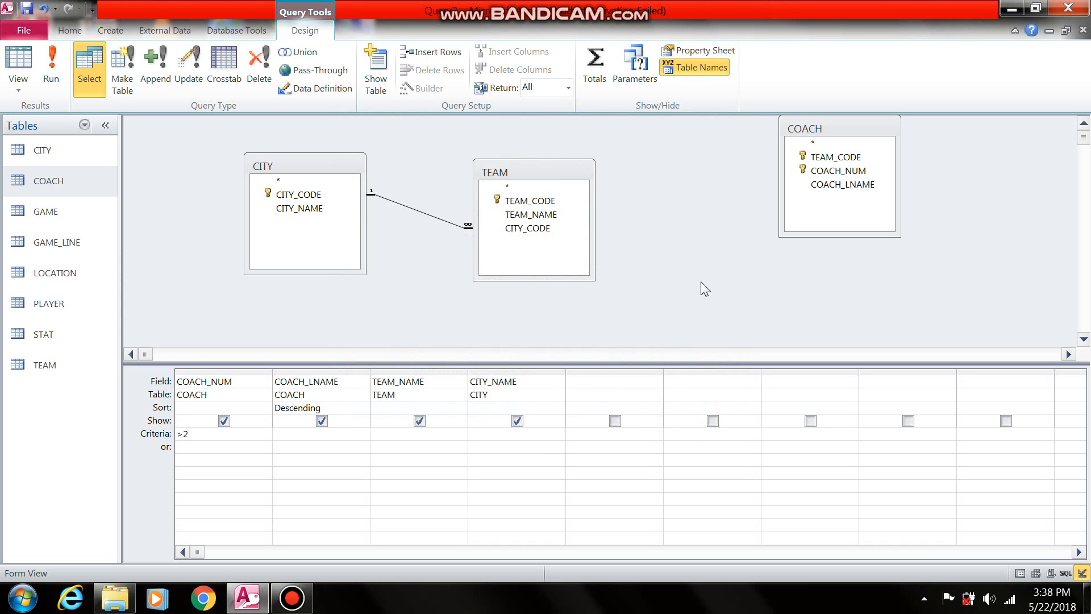